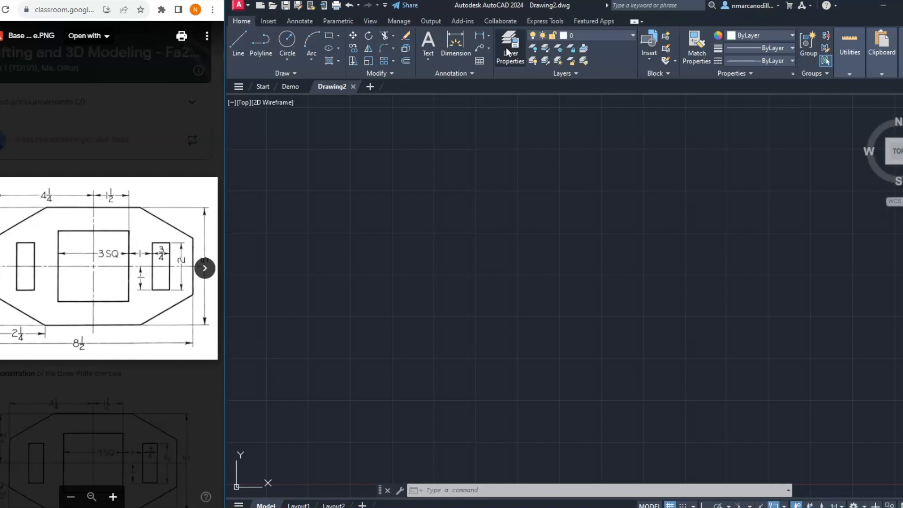
Open the layer properties and keep the Continuous linetype for layer 0
{"action": "left_click", "coordinate": [514, 57]}
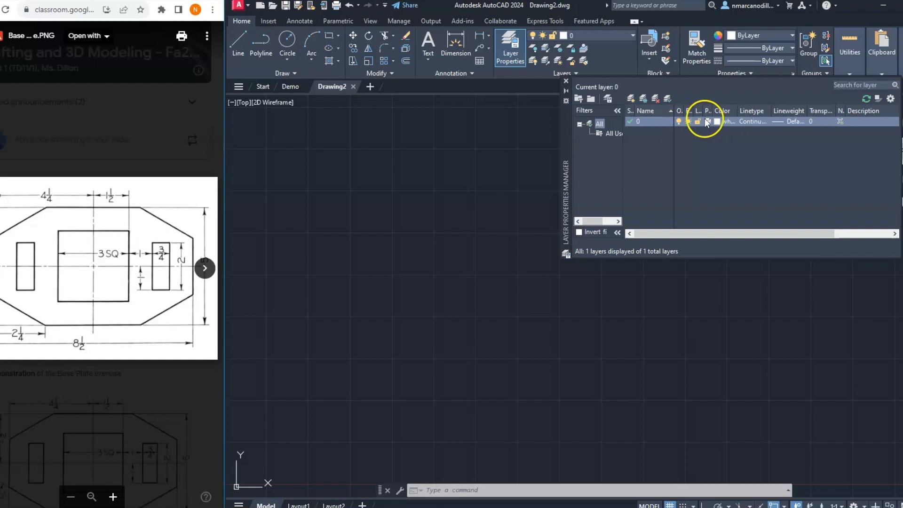
{"action": "left_click", "coordinate": [743, 121]}
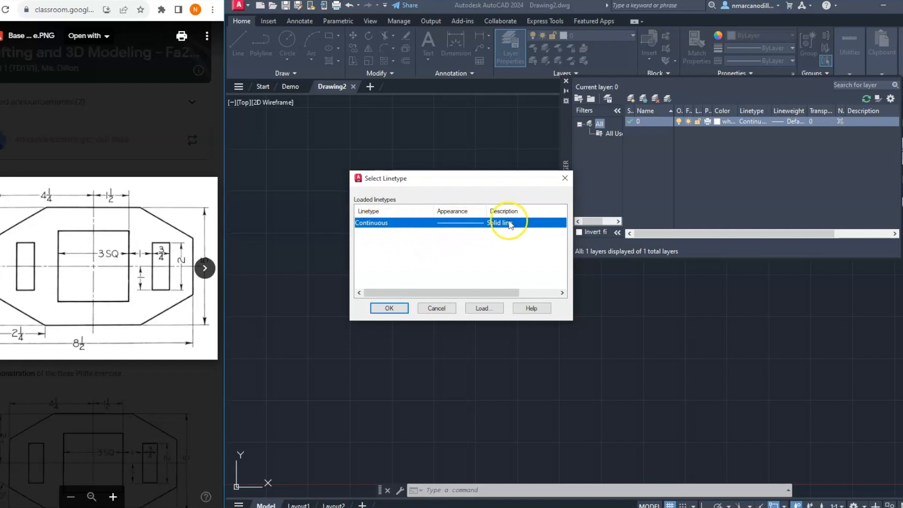
{"action": "left_click", "coordinate": [390, 308]}
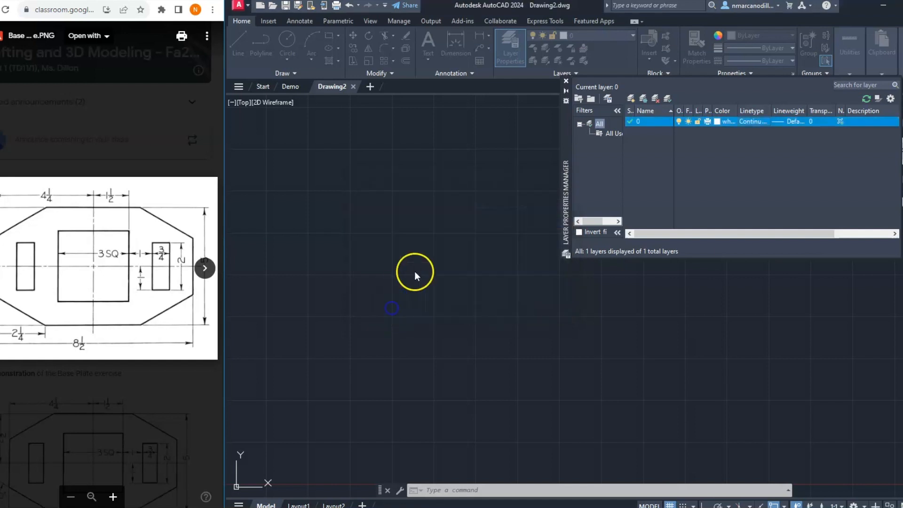
Create a new layer named Construction and set its color to red
{"action": "left_click", "coordinate": [631, 100]}
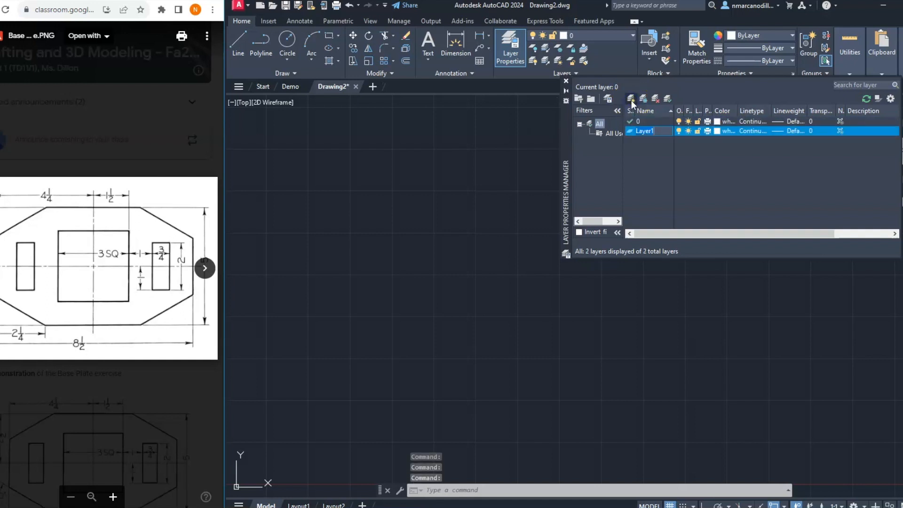
{"action": "type", "text": "Co"}
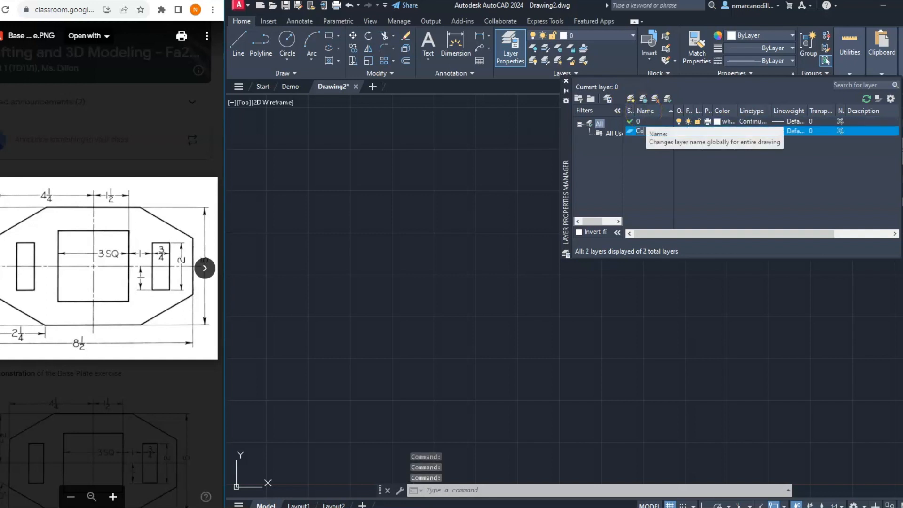
{"action": "type", "text": "r"}
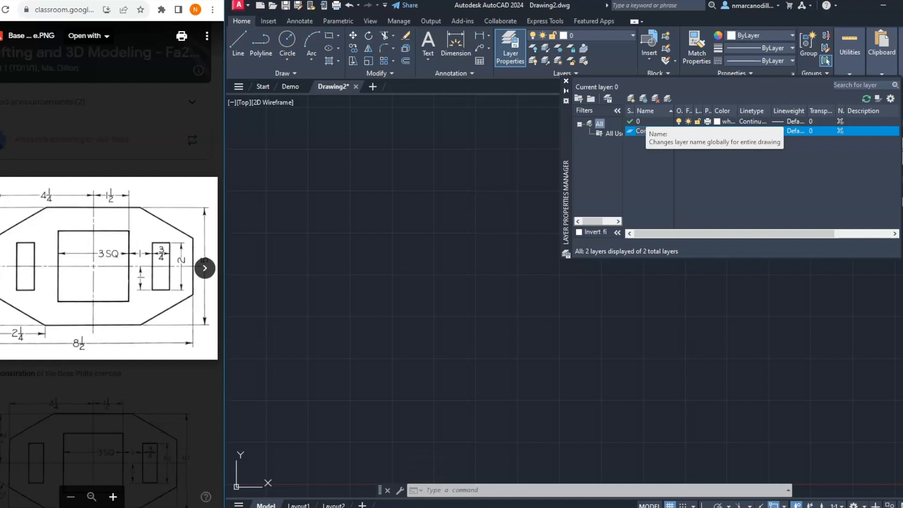
{"action": "type", "text": "struction"}
{"action": "left_click", "coordinate": [725, 130]}
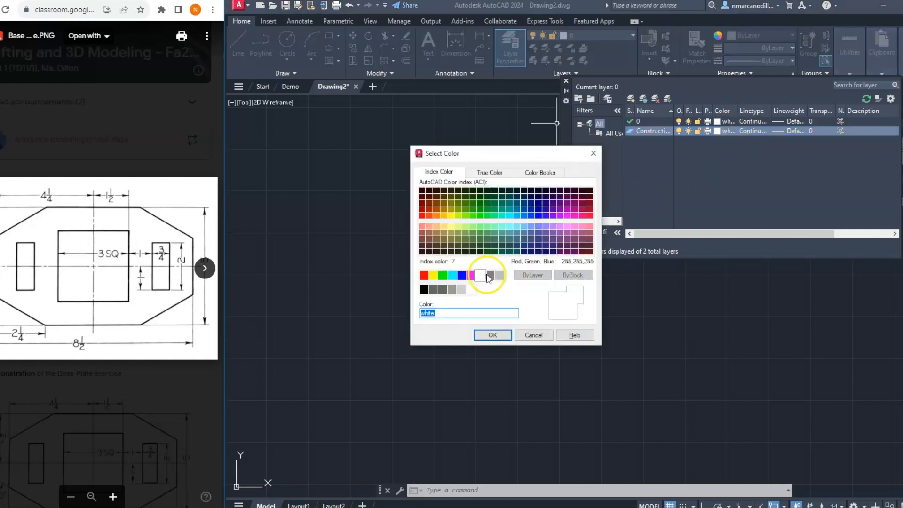
{"action": "left_click", "coordinate": [423, 276]}
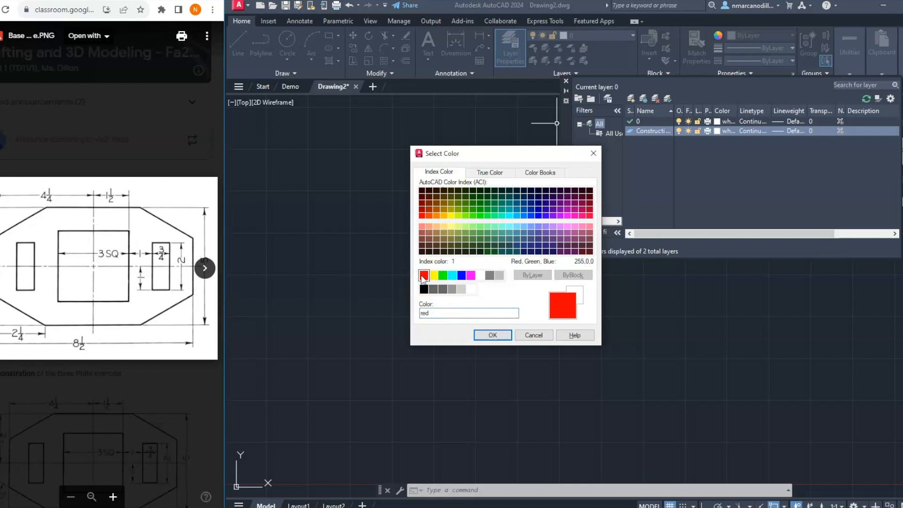
{"action": "left_click", "coordinate": [494, 336]}
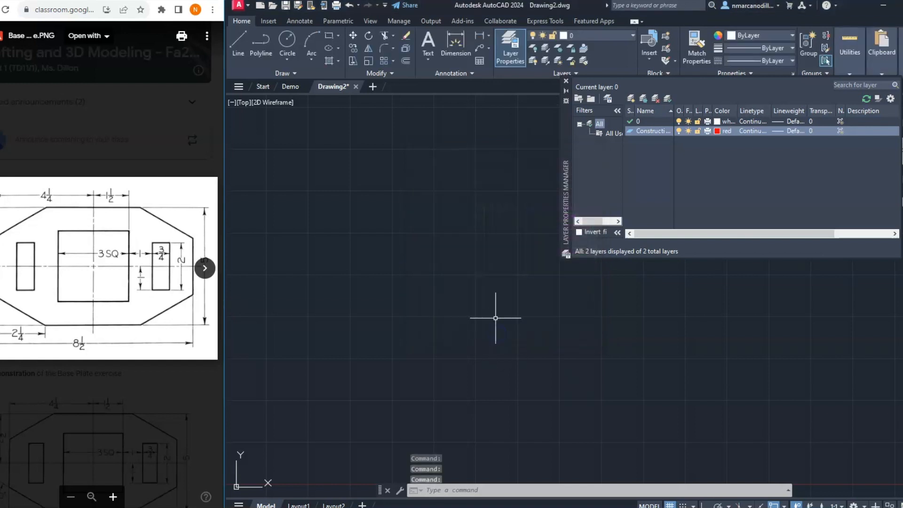
Create a new layer named Centerline and set its color to green
{"action": "left_click", "coordinate": [631, 98]}
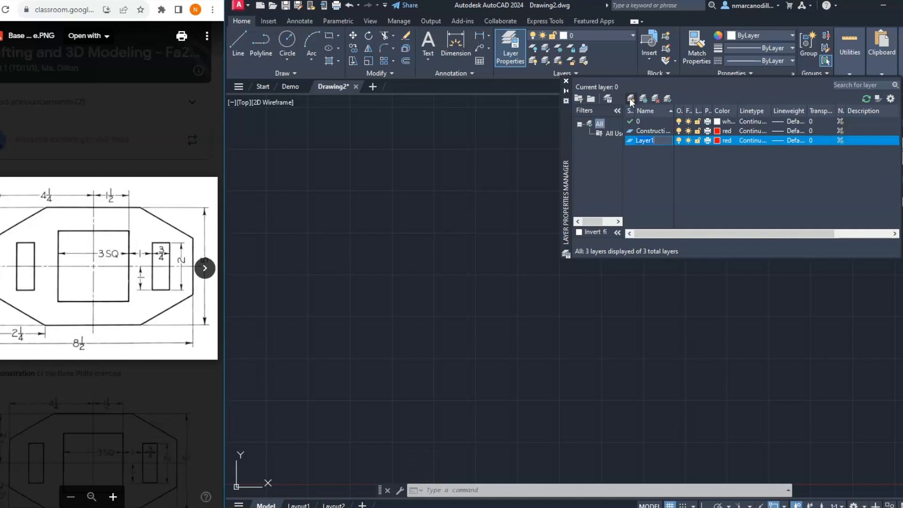
{"action": "type", "text": "Centerline"}
{"action": "left_click", "coordinate": [716, 141]}
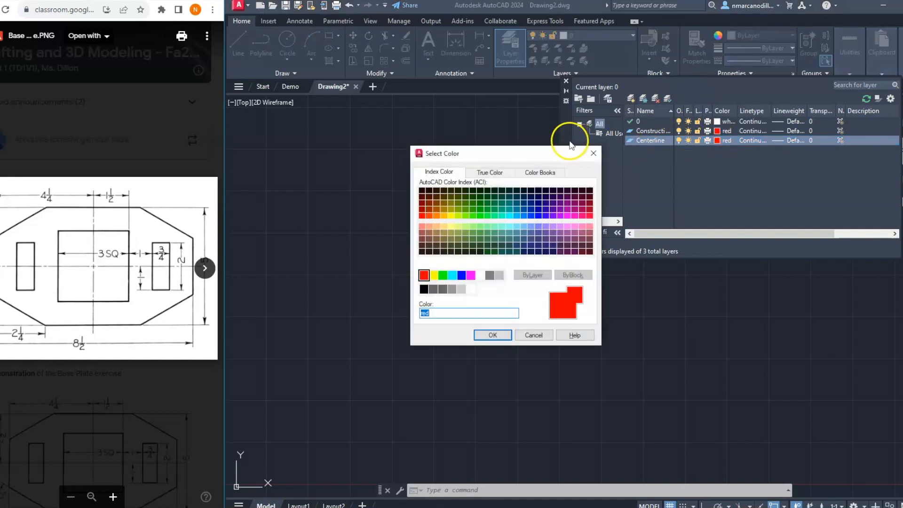
{"action": "left_click", "coordinate": [445, 276]}
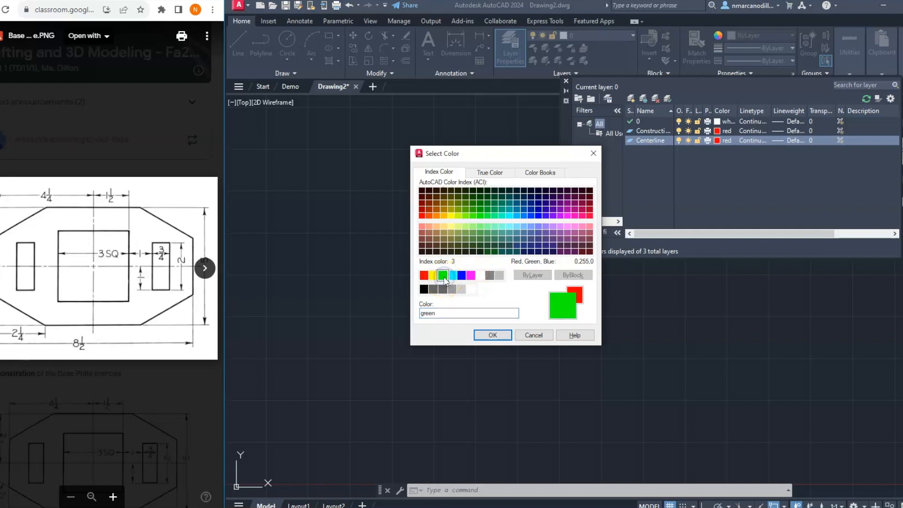
{"action": "left_click", "coordinate": [479, 339]}
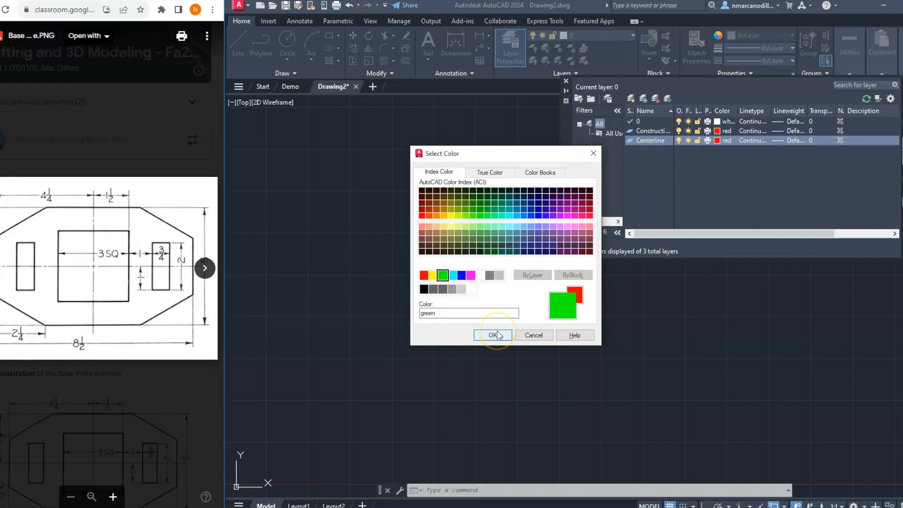
{"action": "left_click", "coordinate": [497, 334]}
Load the CENTER linetype from the available linetypes and assign it to the Centerline layer
{"action": "left_click", "coordinate": [755, 140]}
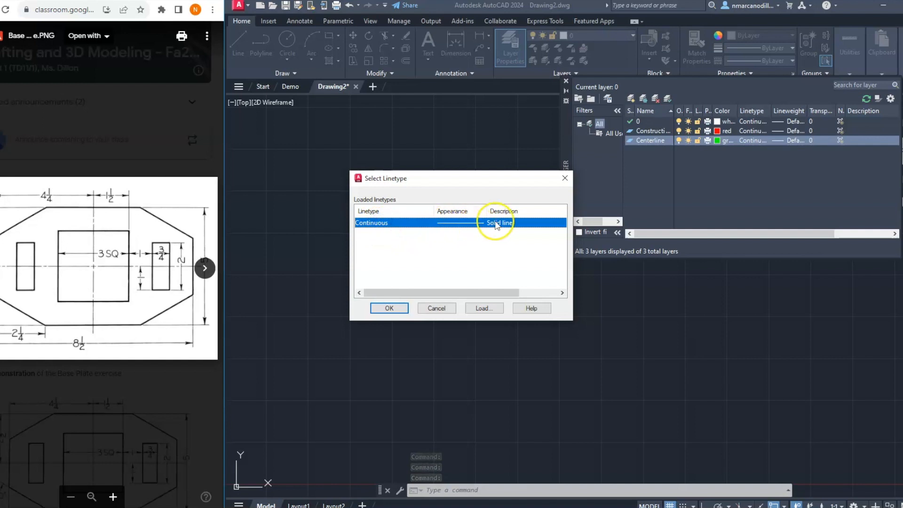
{"action": "left_click", "coordinate": [484, 309]}
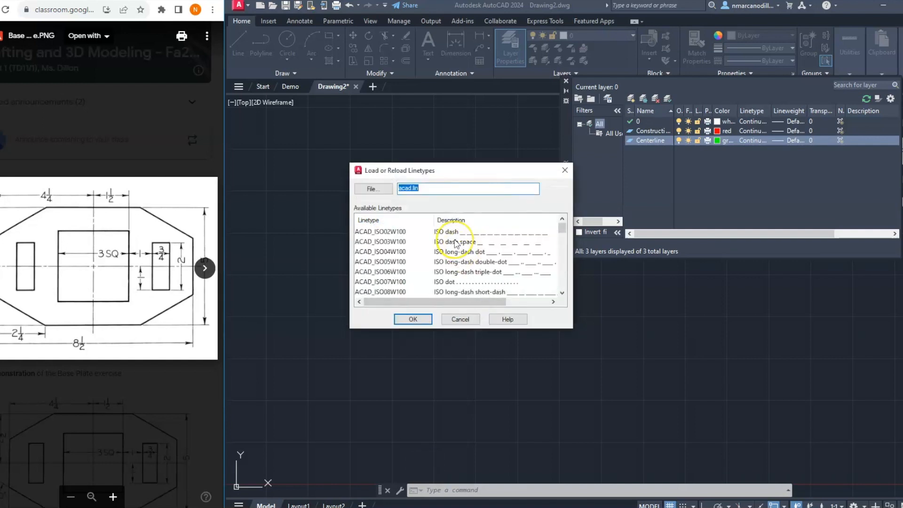
{"action": "type", "text": "ce"}
{"action": "key", "text": "Return"}
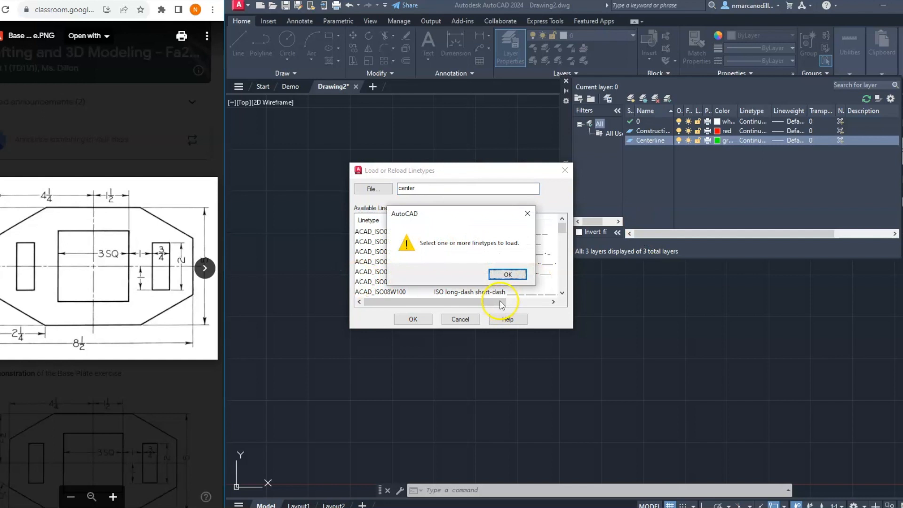
{"action": "left_click", "coordinate": [508, 274]}
{"action": "scroll", "coordinate": [505, 273], "scroll_direction": "down", "scroll_amount": 9}
{"action": "scroll", "coordinate": [504, 273], "scroll_direction": "down", "scroll_amount": 3}
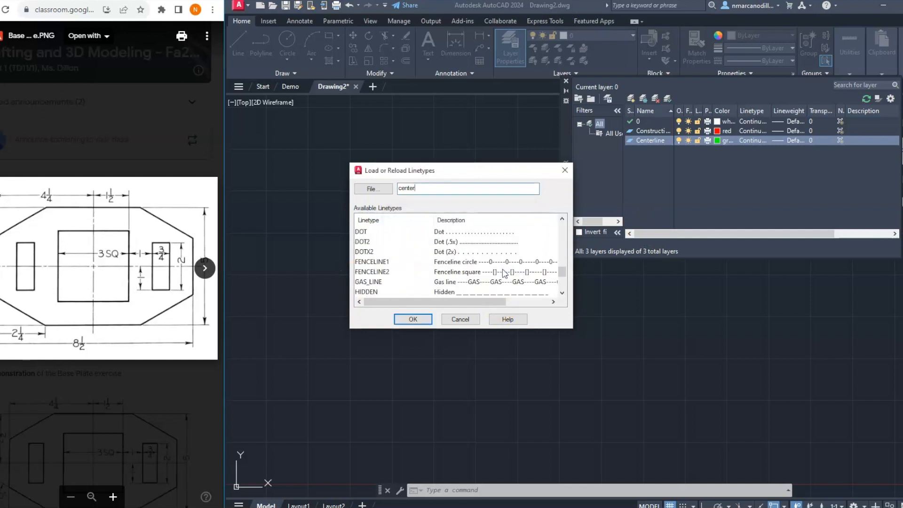
{"action": "scroll", "coordinate": [504, 273], "scroll_direction": "up", "scroll_amount": 2}
{"action": "scroll", "coordinate": [505, 273], "scroll_direction": "up", "scroll_amount": 4}
{"action": "scroll", "coordinate": [504, 273], "scroll_direction": "up", "scroll_amount": 1}
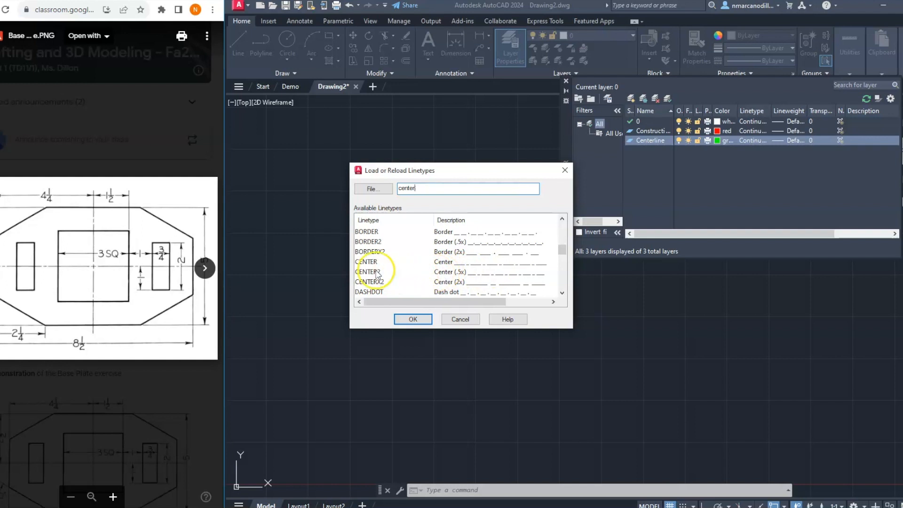
{"action": "left_click", "coordinate": [445, 263]}
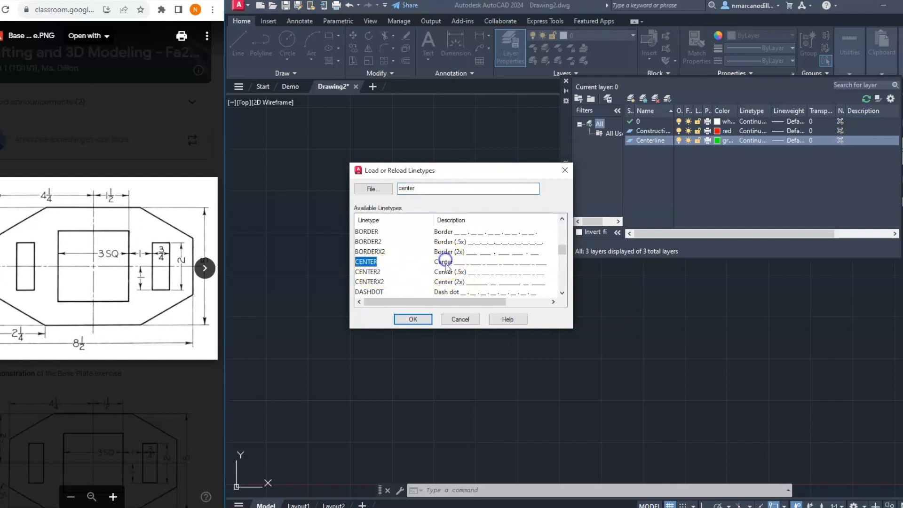
{"action": "left_click", "coordinate": [418, 321]}
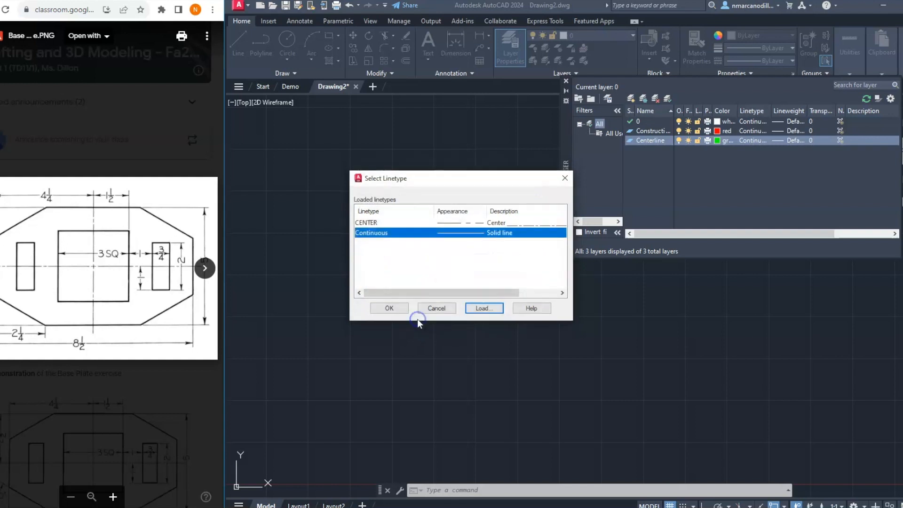
{"action": "left_click", "coordinate": [466, 223]}
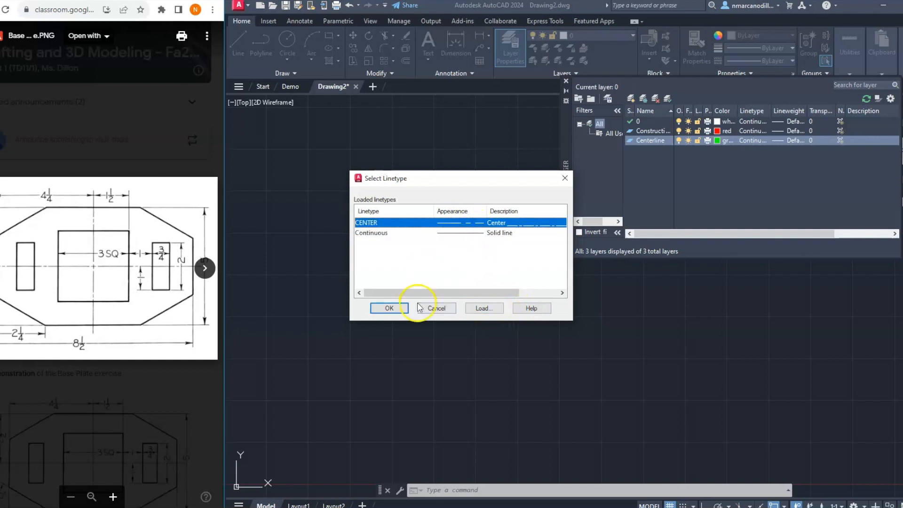
{"action": "left_click", "coordinate": [390, 306]}
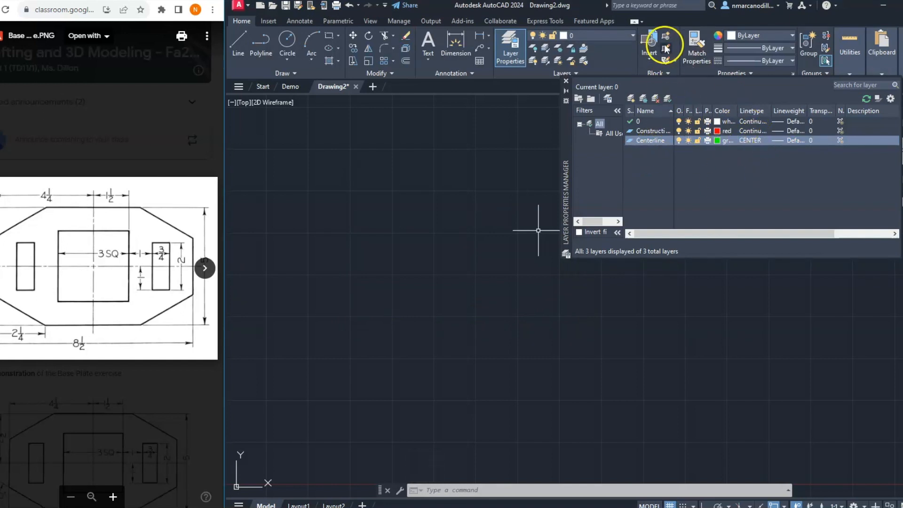
Create a new layer named Hidden and set its color to yellow
{"action": "left_click", "coordinate": [632, 98]}
{"action": "type", "text": "Hidden"}
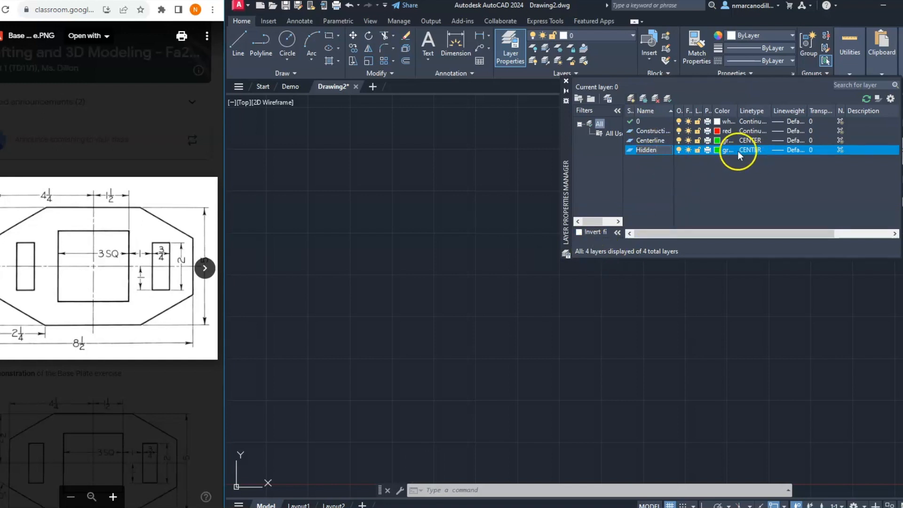
{"action": "left_click", "coordinate": [720, 151]}
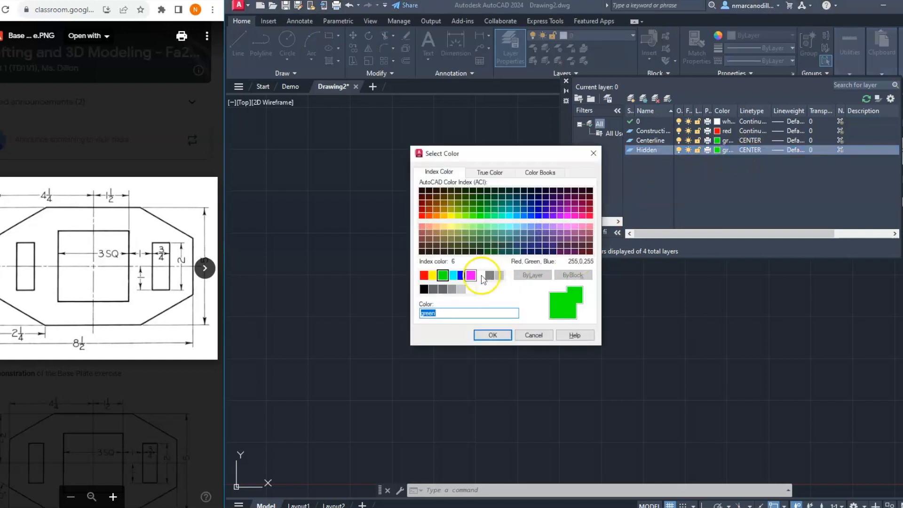
{"action": "left_click", "coordinate": [433, 275]}
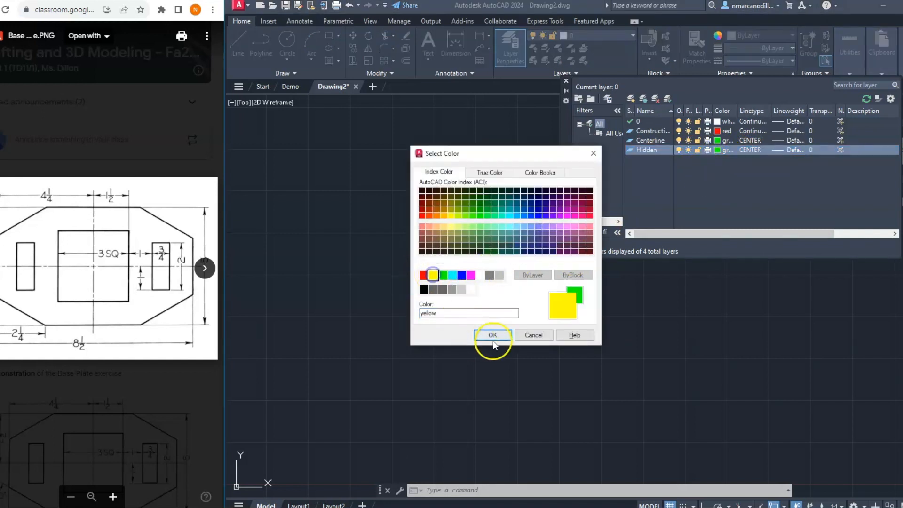
{"action": "left_click", "coordinate": [492, 335]}
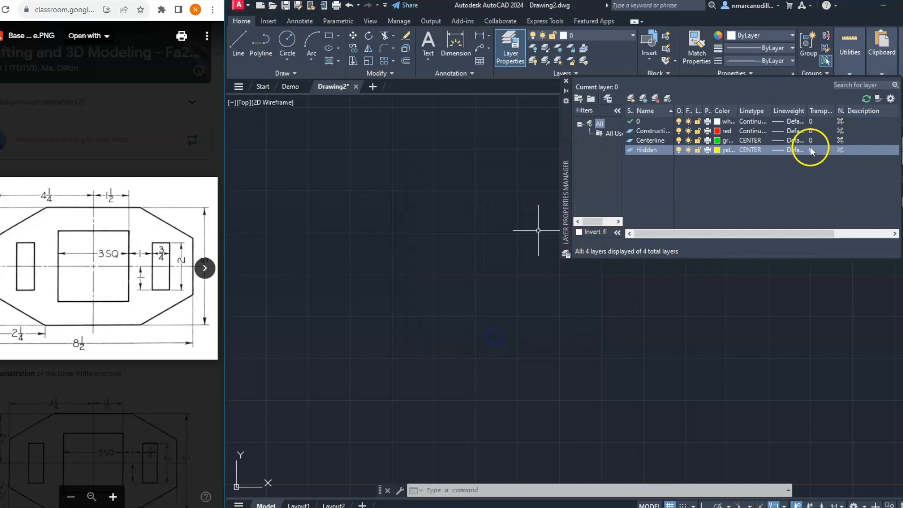
Load the HIDDEN linetype from the available linetypes and assign it to the Hidden layer
{"action": "left_click", "coordinate": [752, 151]}
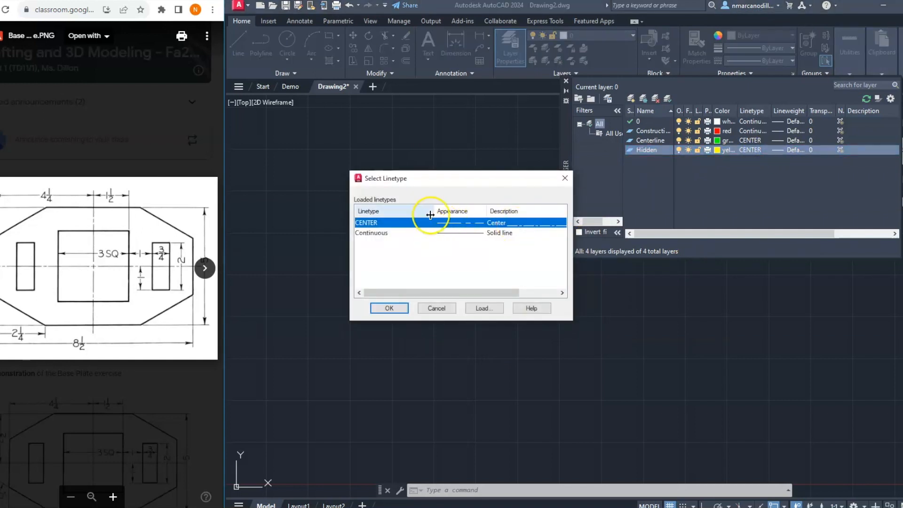
{"action": "left_click", "coordinate": [478, 309]}
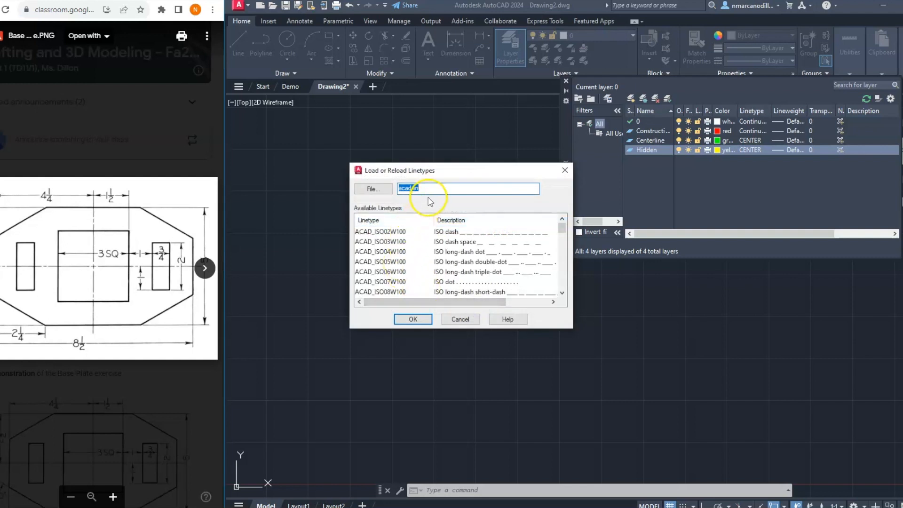
{"action": "scroll", "coordinate": [461, 259], "scroll_direction": "down", "scroll_amount": 5}
{"action": "scroll", "coordinate": [459, 260], "scroll_direction": "down", "scroll_amount": 6}
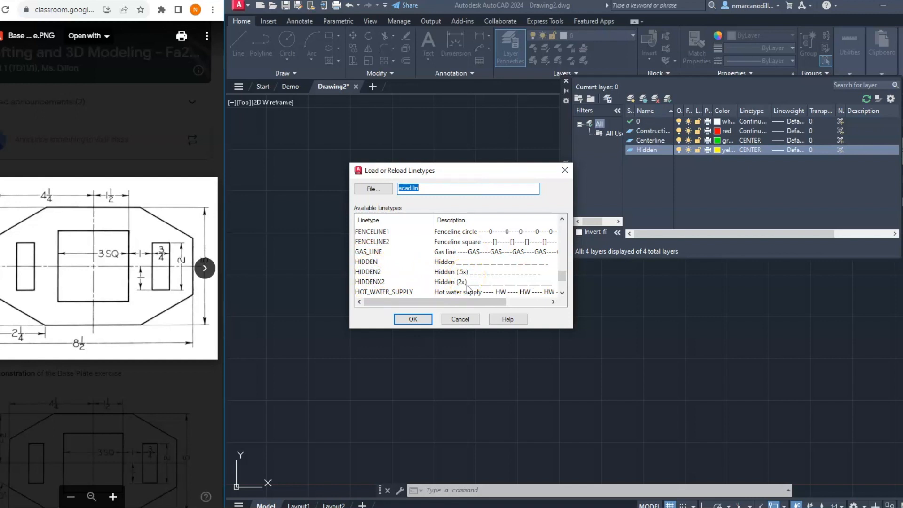
{"action": "left_click", "coordinate": [452, 262]}
{"action": "left_click", "coordinate": [419, 326]}
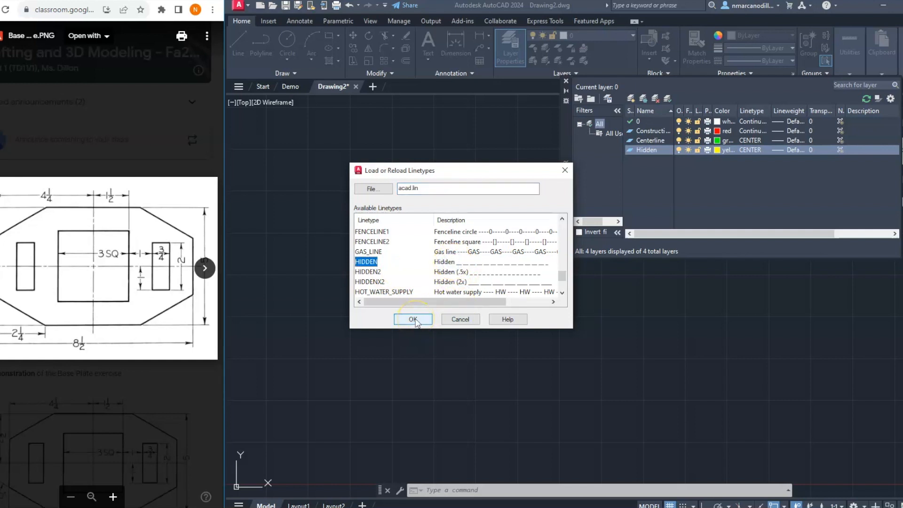
{"action": "left_click", "coordinate": [414, 320]}
{"action": "left_click", "coordinate": [499, 247]}
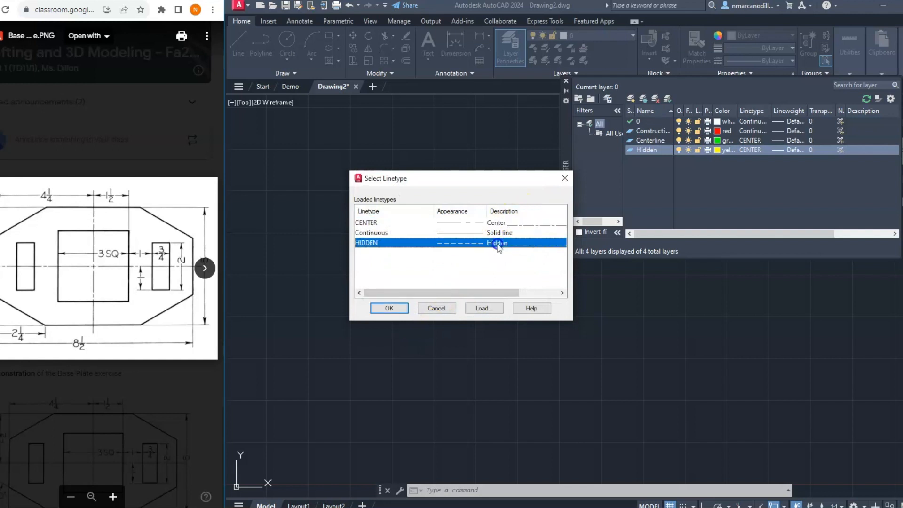
{"action": "left_click", "coordinate": [390, 308]}
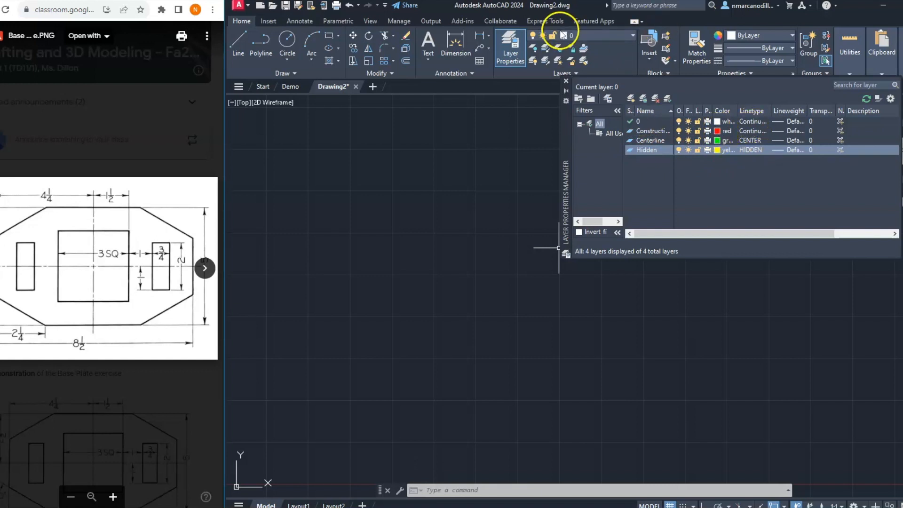
Close the layer properties and make Construction the current layer
{"action": "left_click", "coordinate": [510, 42]}
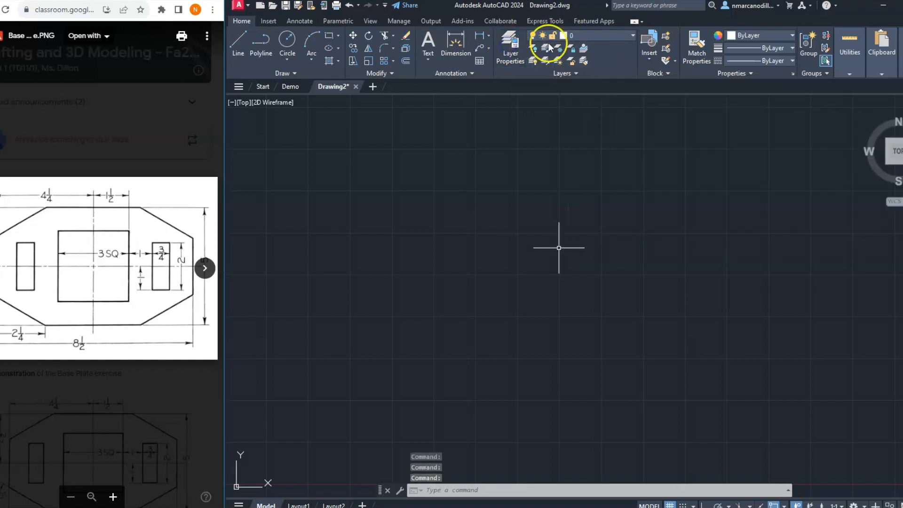
{"action": "left_click", "coordinate": [586, 35]}
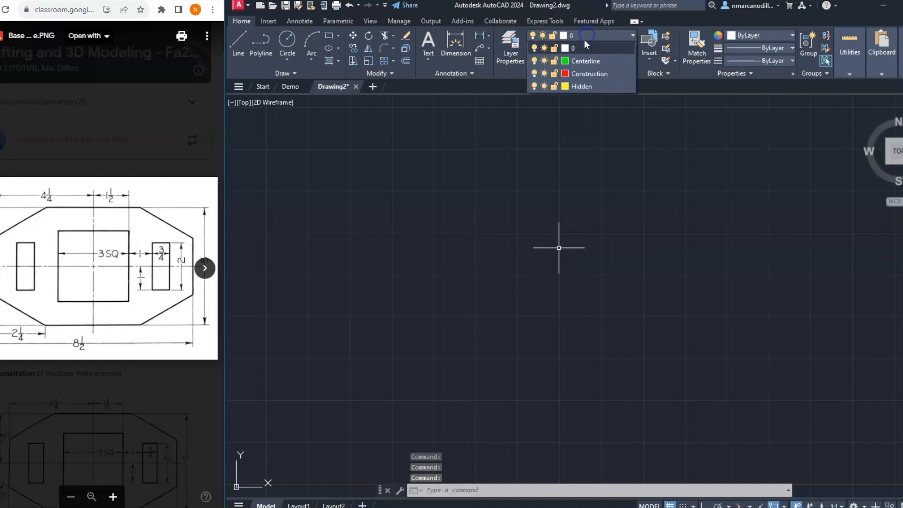
{"action": "left_click", "coordinate": [576, 73]}
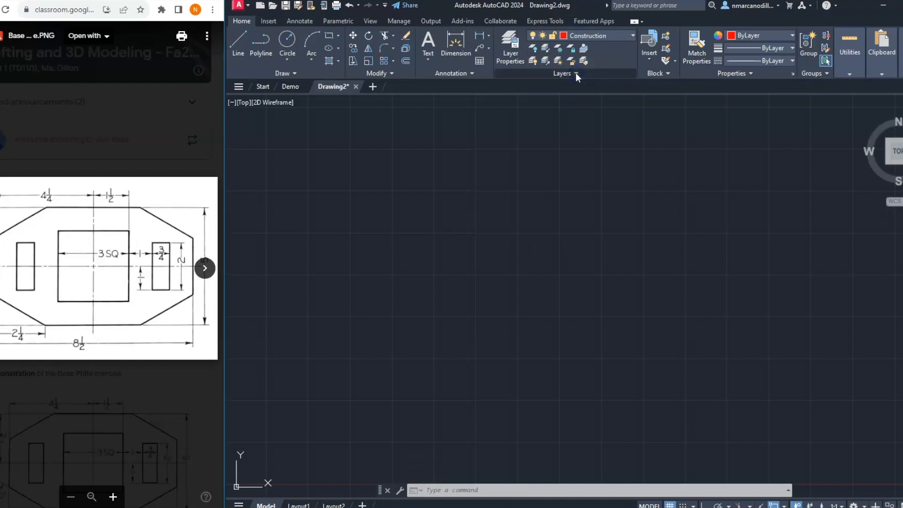
Draw a horizontal construction line starting at 1,1 with a length of 9 at an angle of 0 degrees
{"action": "left_click", "coordinate": [243, 39]}
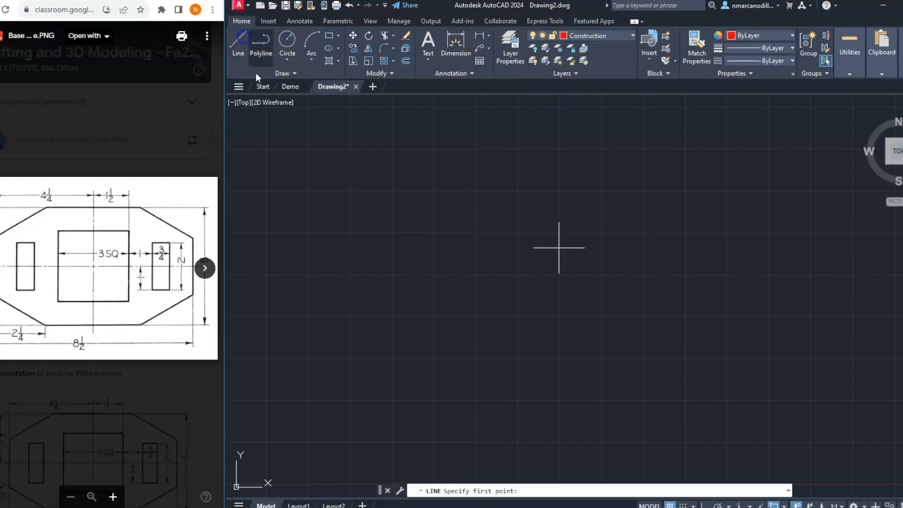
{"action": "type", "text": "1"}
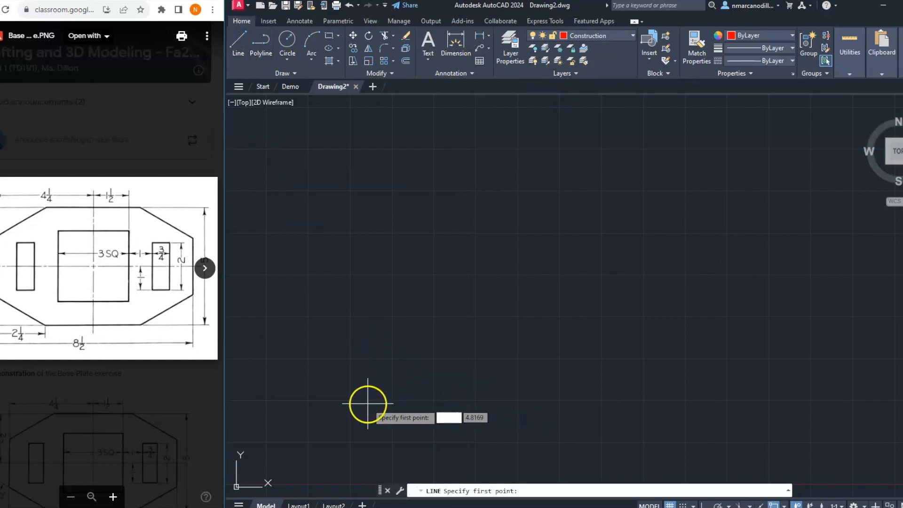
{"action": "key", "text": "Tab"}
{"action": "type", "text": "1"}
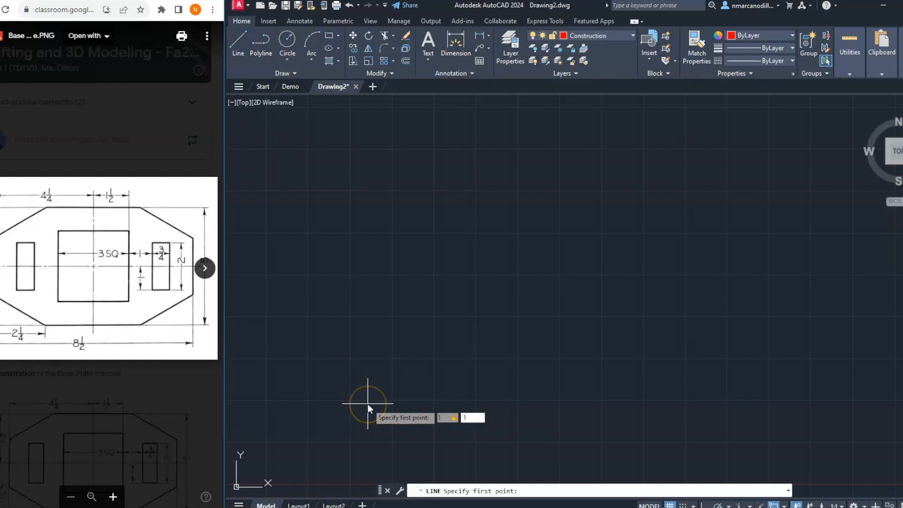
{"action": "key", "text": "Return"}
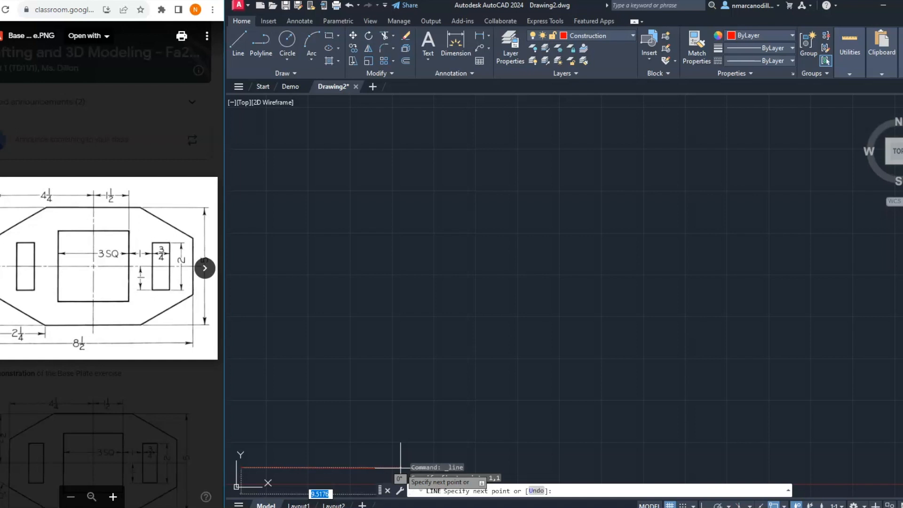
{"action": "type", "text": "9"}
{"action": "key", "text": "Tab"}
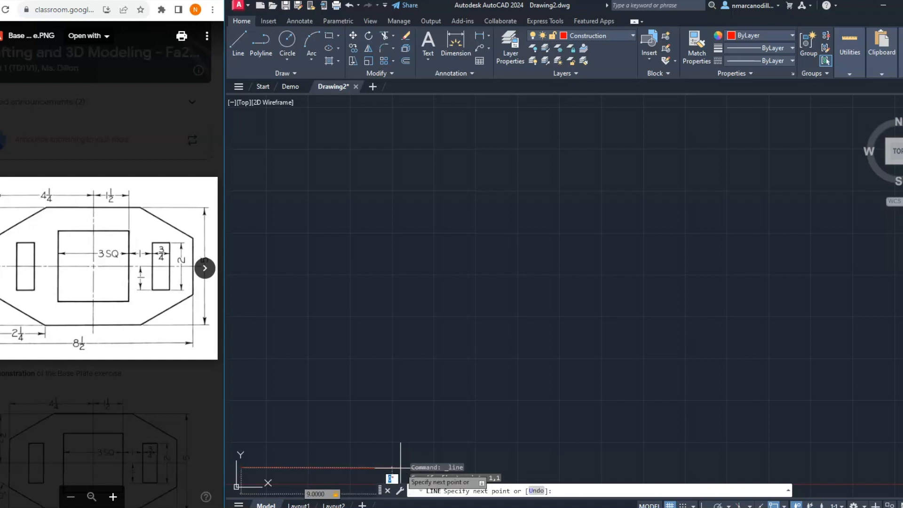
{"action": "type", "text": "0"}
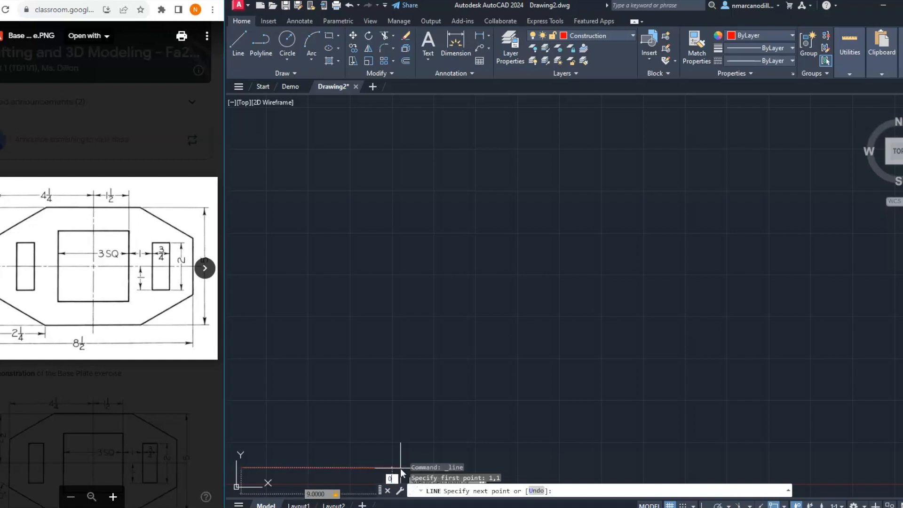
{"action": "key", "text": "Return"}
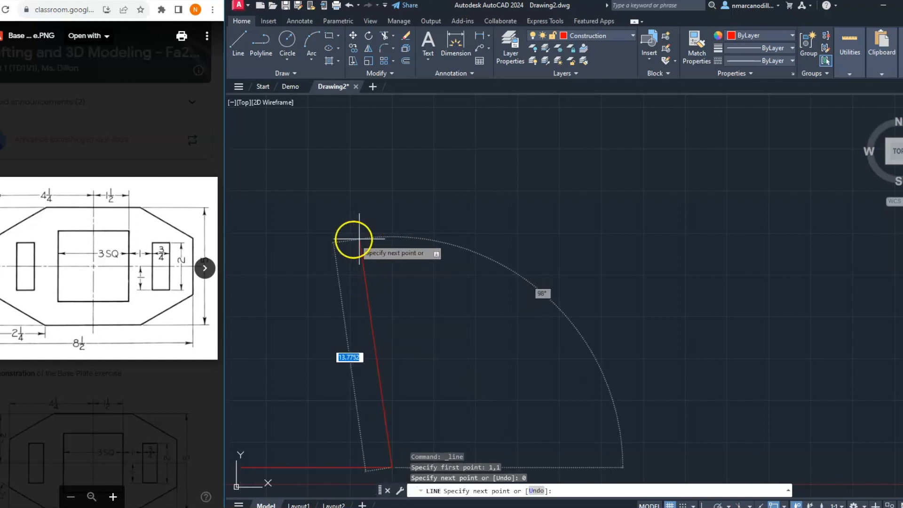
{"action": "key", "text": "Escape"}
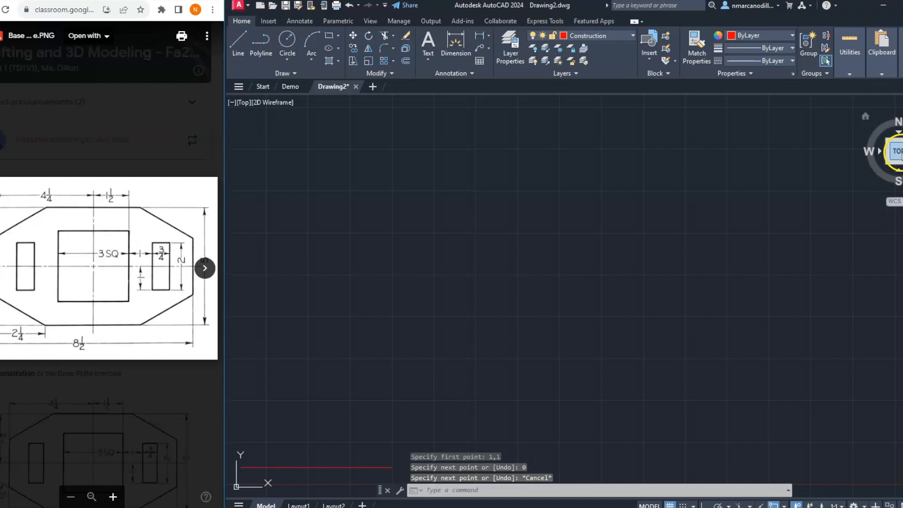
Offset the horizontal construction line upward by 5 units using the Through option
{"action": "left_click", "coordinate": [899, 152]}
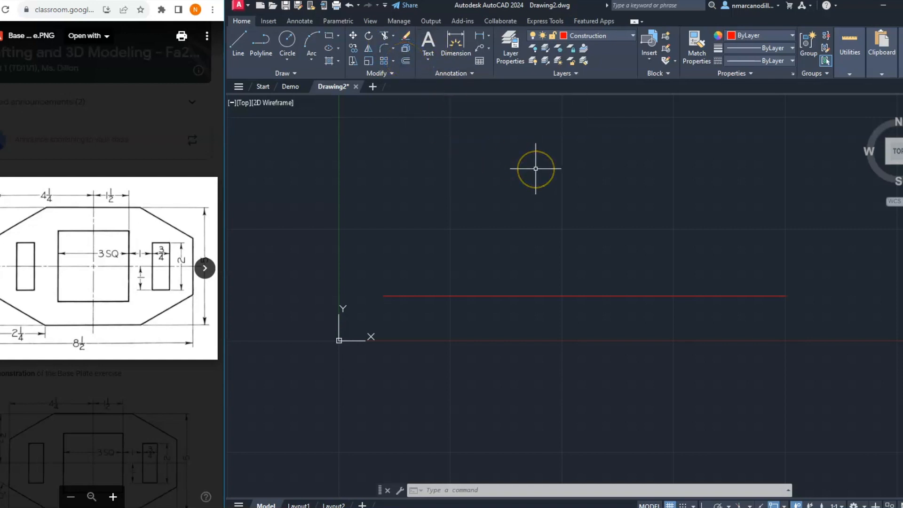
{"action": "type", "text": "ff"}
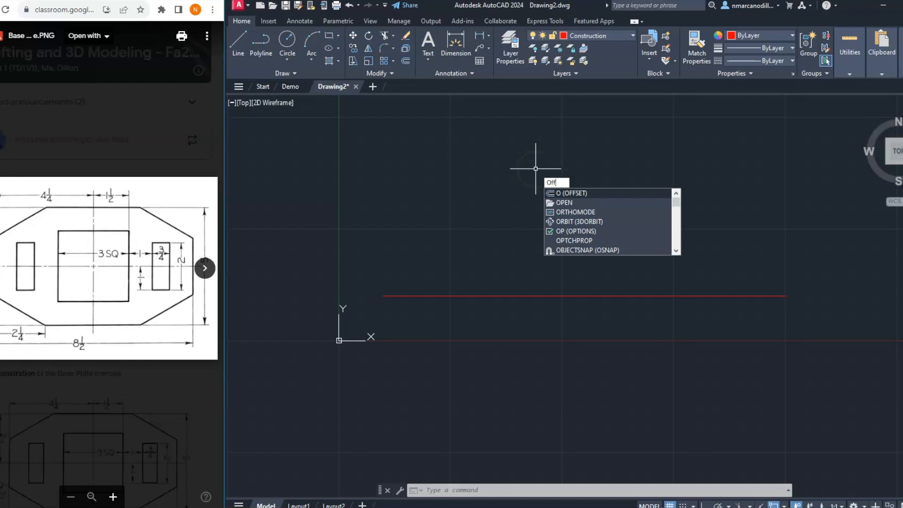
{"action": "key", "text": "Return"}
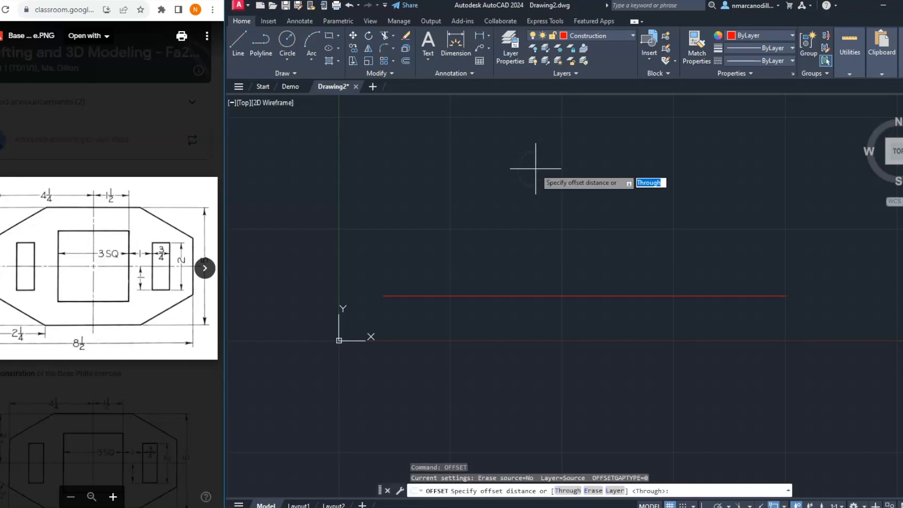
{"action": "key", "text": "Return"}
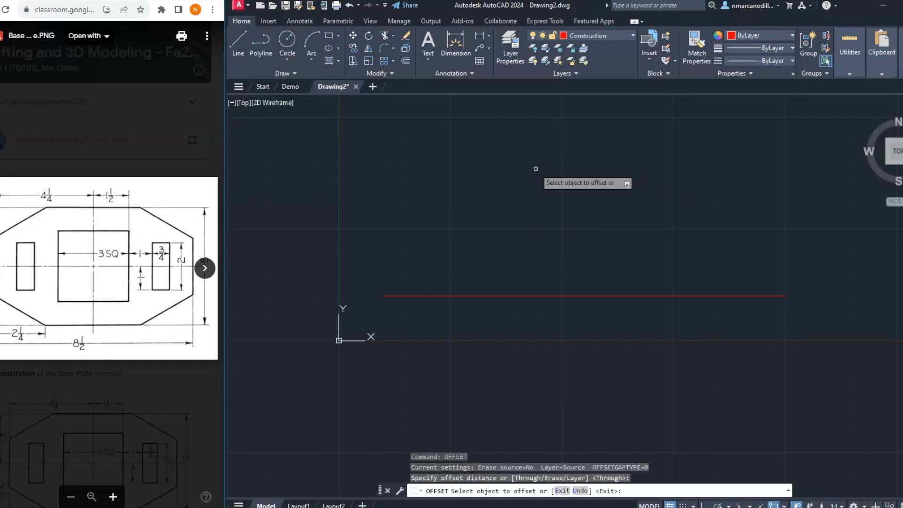
{"action": "left_click", "coordinate": [571, 295]}
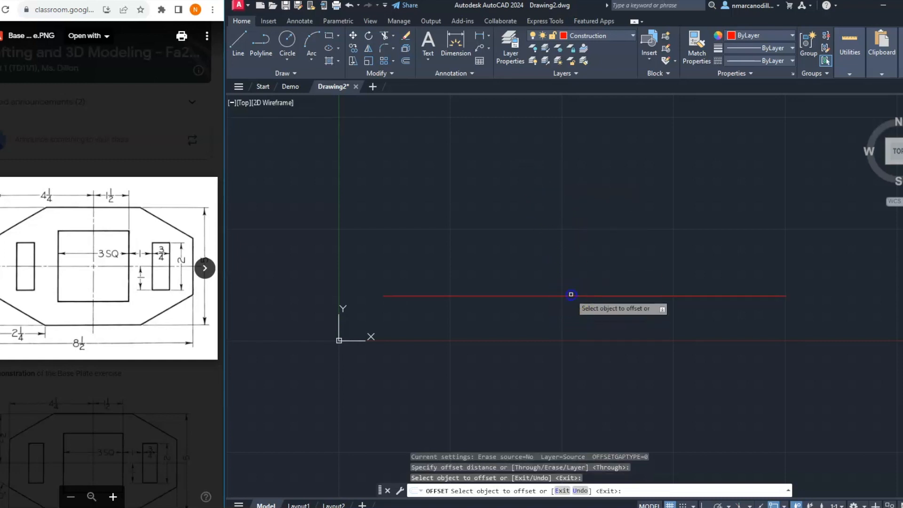
{"action": "left_click", "coordinate": [570, 295]}
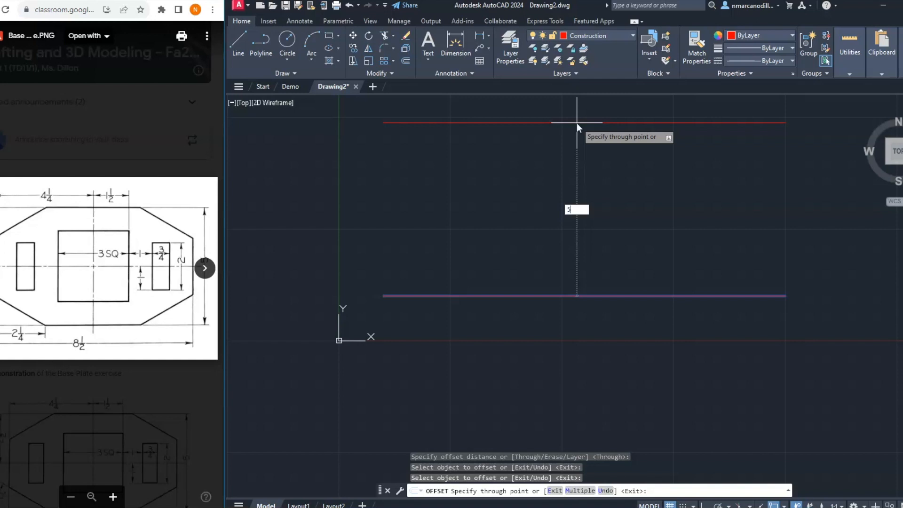
{"action": "key", "text": "Return"}
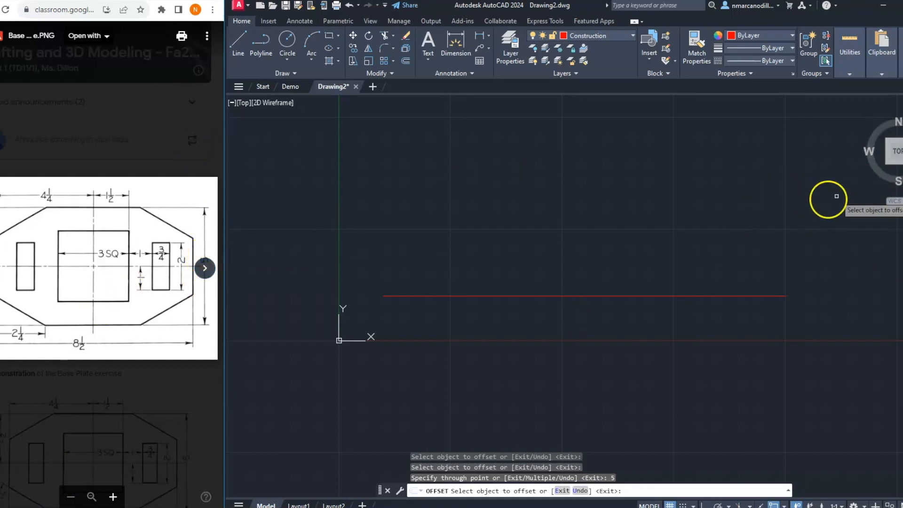
Draw a vertical line joining the left endpoints of the lower and upper horizontal construction lines
{"action": "left_click", "coordinate": [897, 151]}
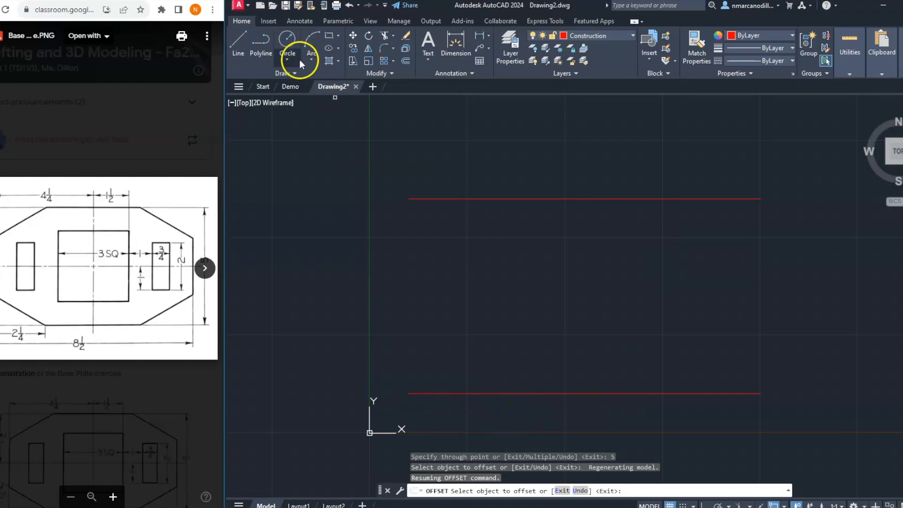
{"action": "left_click", "coordinate": [241, 41]}
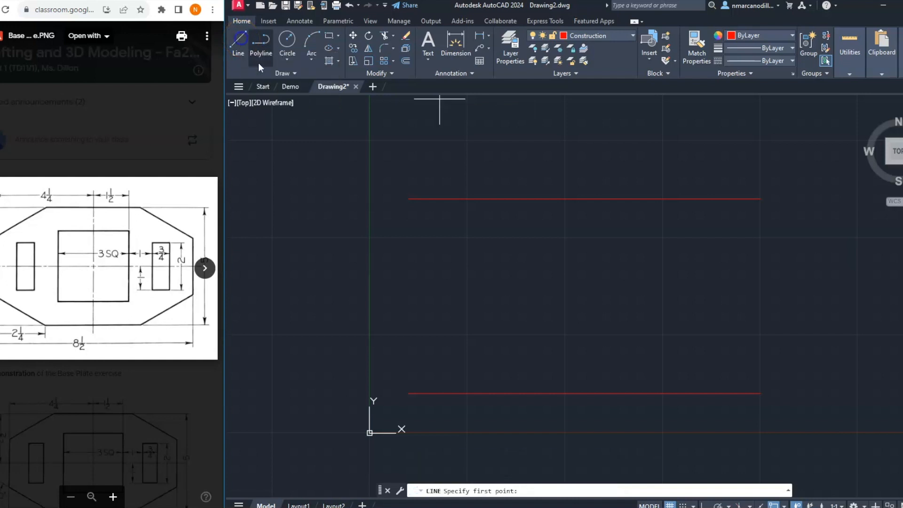
{"action": "left_click", "coordinate": [409, 394]}
{"action": "left_click", "coordinate": [408, 198]}
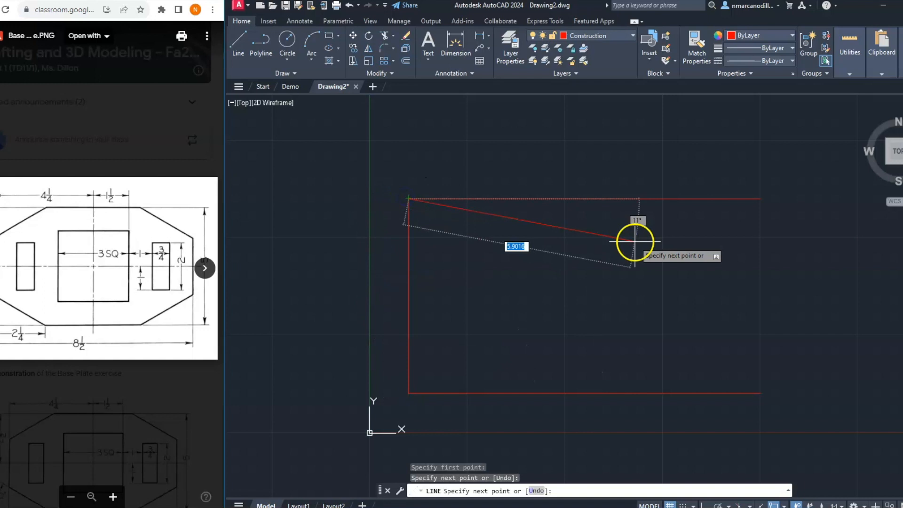
{"action": "key", "text": "Escape"}
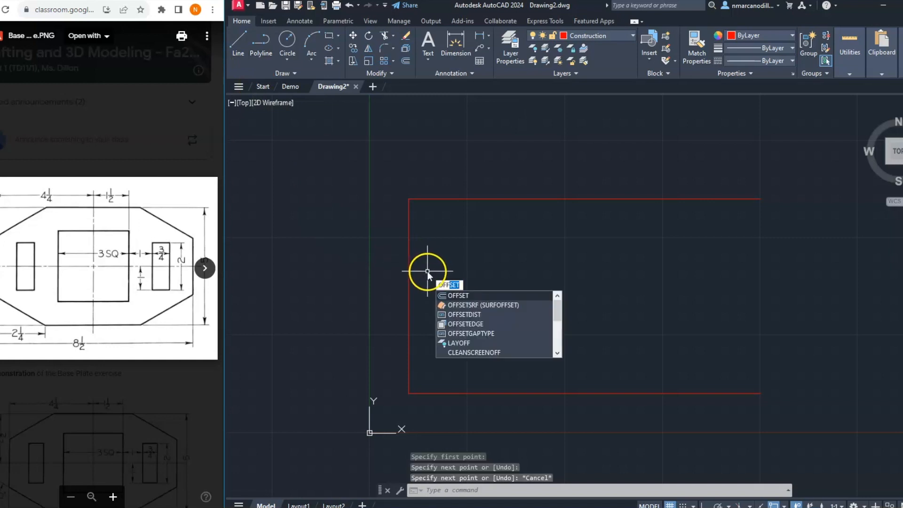
Offset the left vertical line 8.5 units to the right using the Through option
{"action": "key", "text": "Return"}
{"action": "key", "text": "Return"}
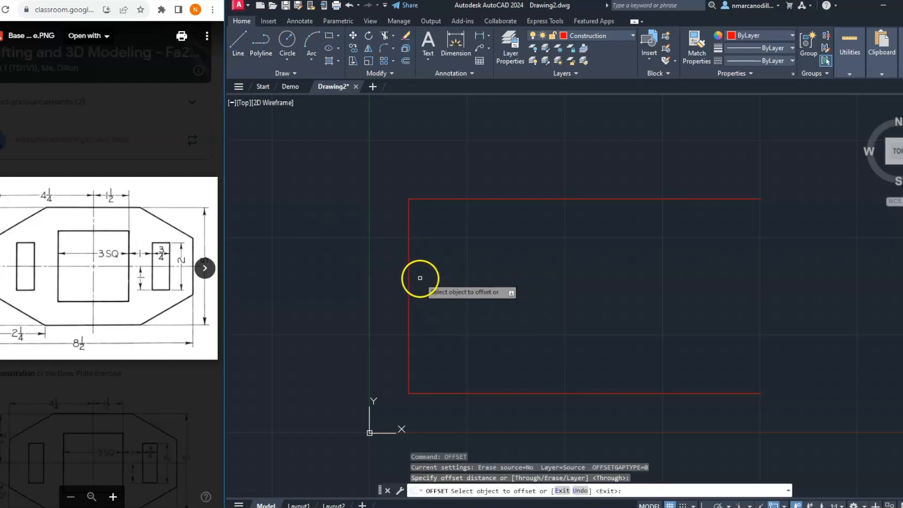
{"action": "left_click", "coordinate": [409, 292]}
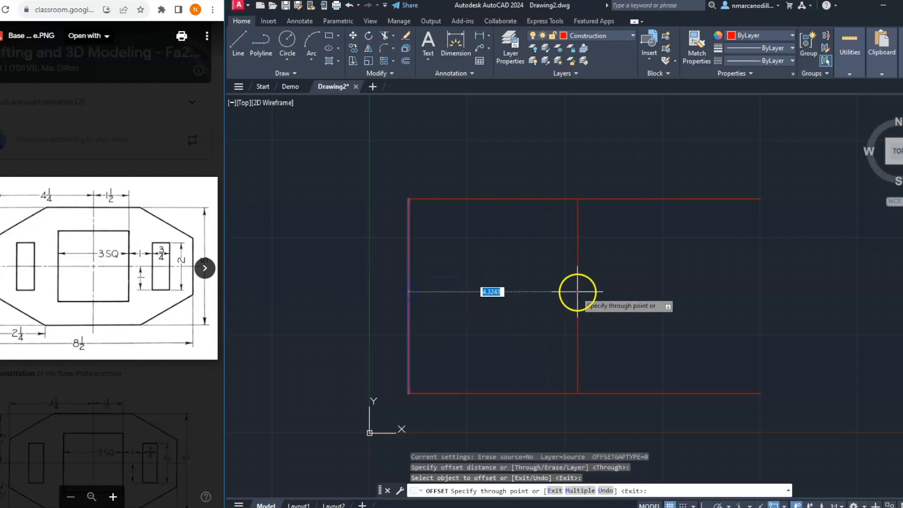
{"action": "type", "text": "8.5"}
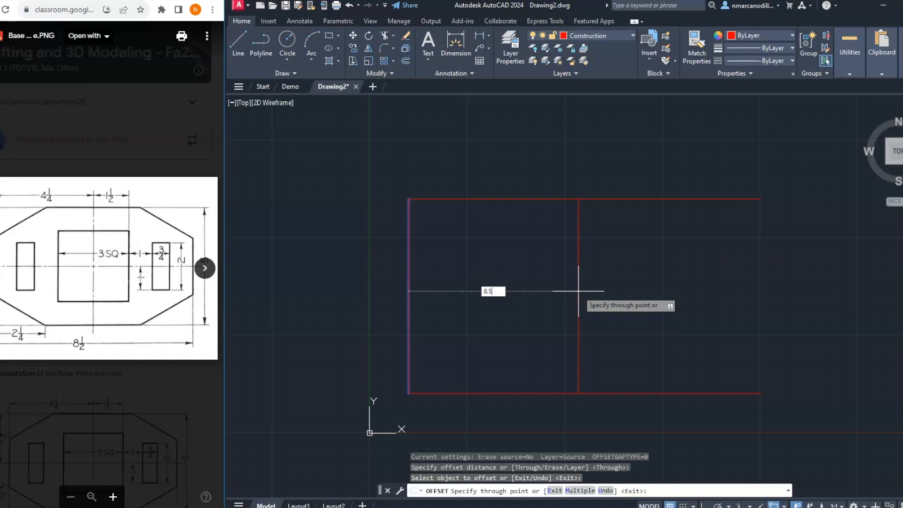
{"action": "key", "text": "Return"}
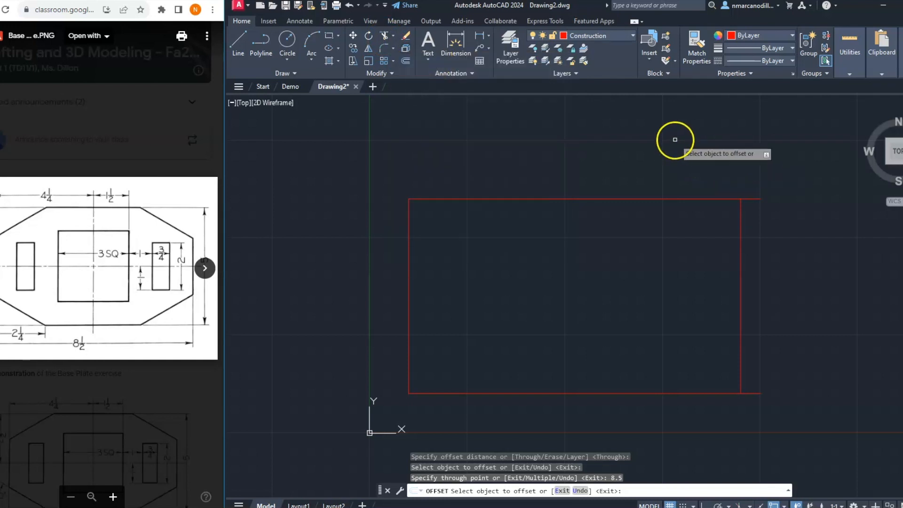
Trim the ends of the upper and lower horizontal lines that extend past the right vertical line
{"action": "key", "text": "Return"}
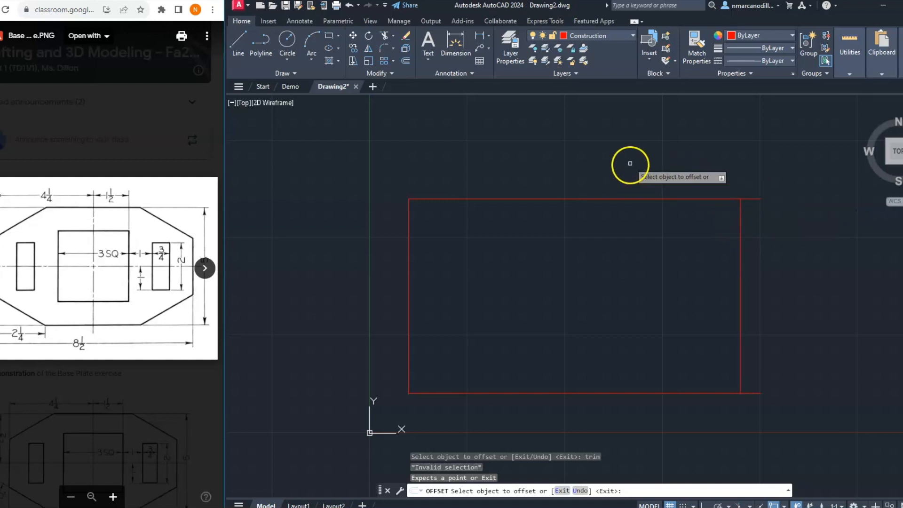
{"action": "key", "text": "Escape"}
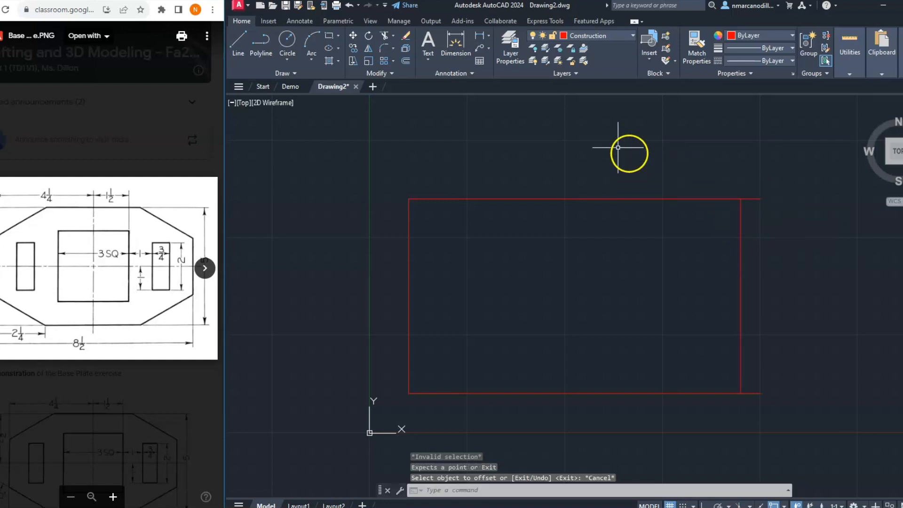
{"action": "left_click", "coordinate": [380, 34]}
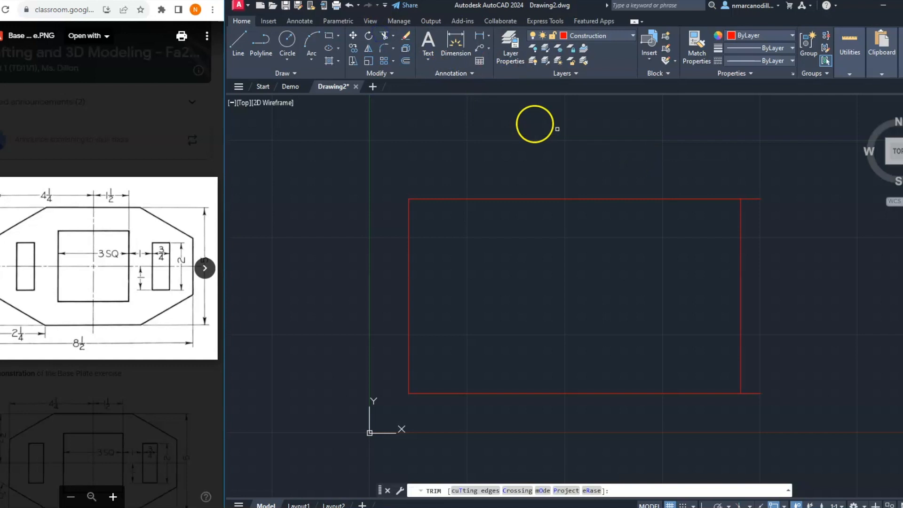
{"action": "left_click", "coordinate": [747, 198]}
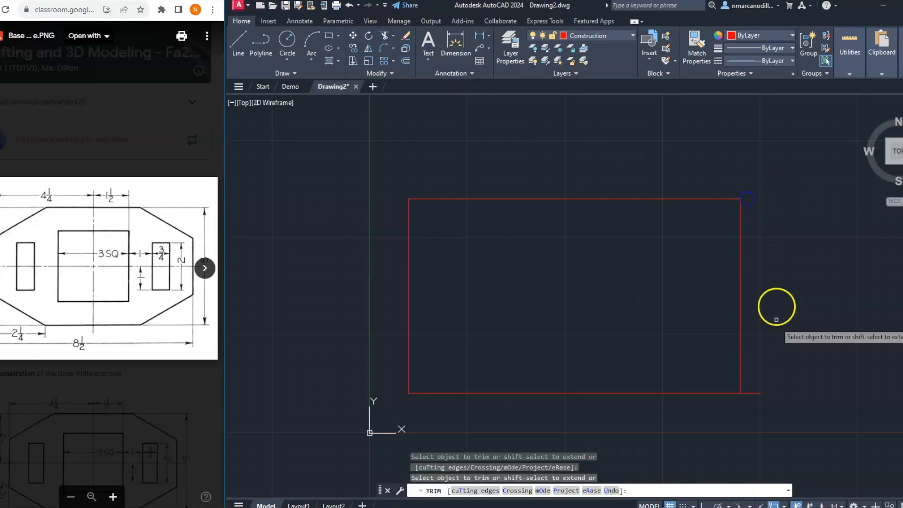
{"action": "left_click", "coordinate": [752, 395]}
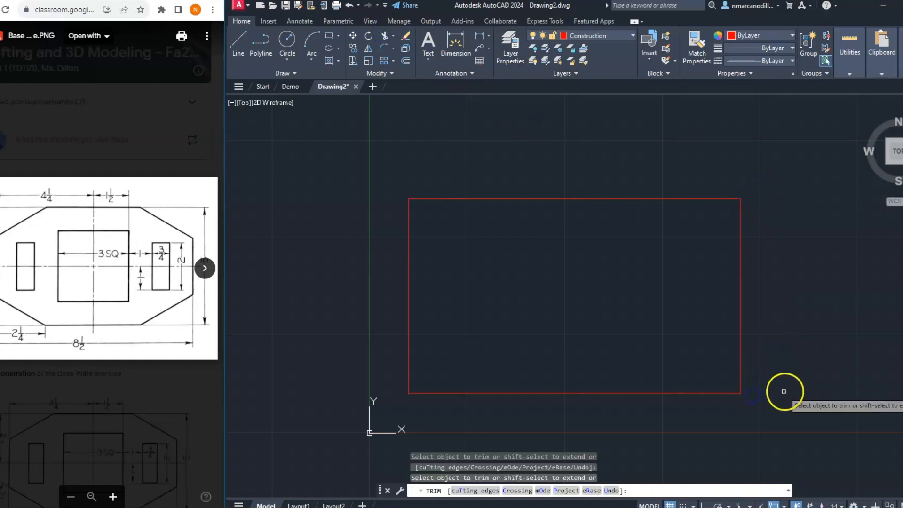